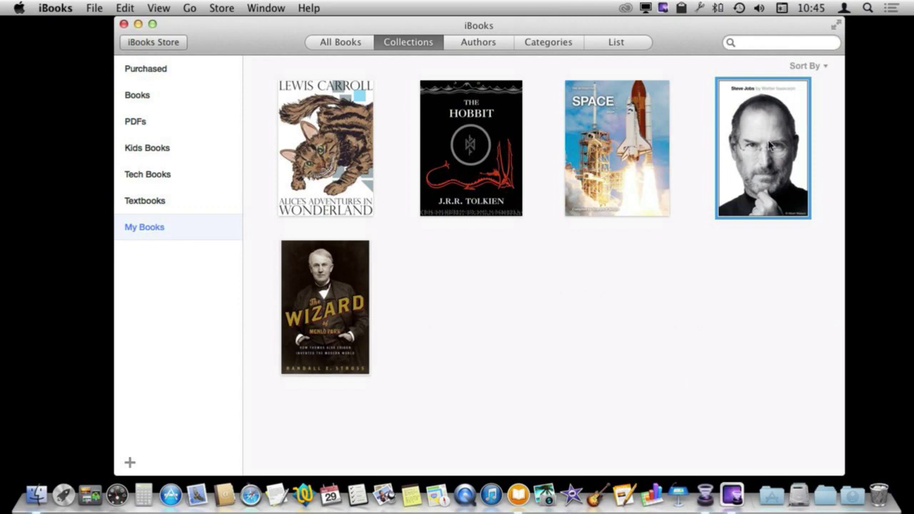
Open the Steve Jobs book and select the page 169 passage from 'At first' to 'Intel 8080.'.
{"action": "double_click", "coordinate": [762, 148]}
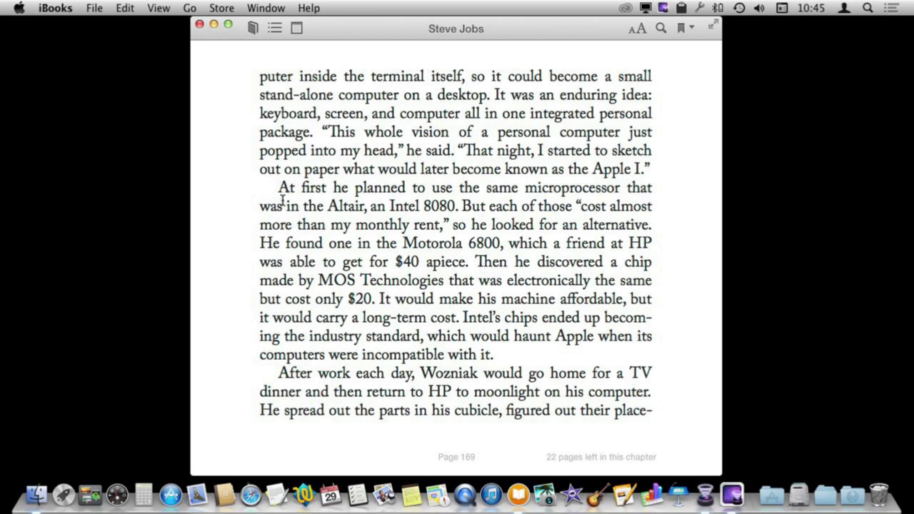
{"action": "left_click_drag", "start_coordinate": [278, 188], "coordinate": [459, 206]}
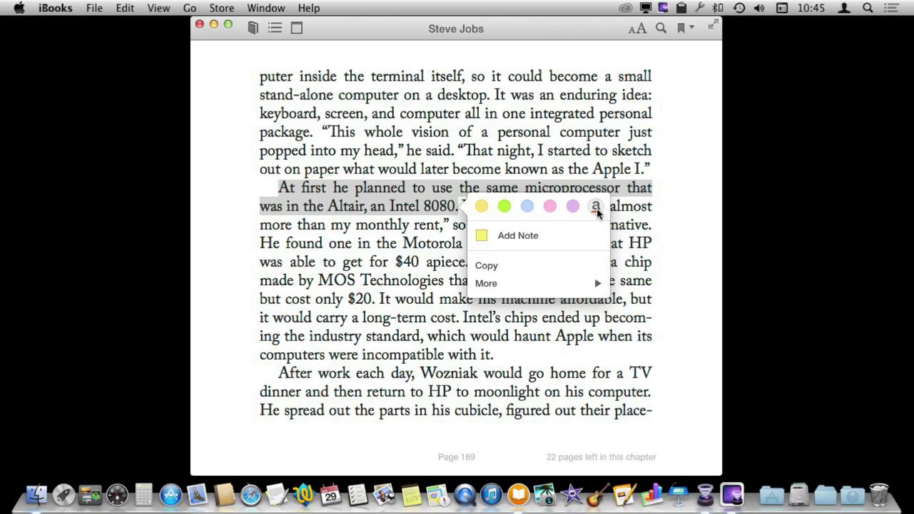
Mark the Intel 8080 sentence yellow, then blue, then red underline, finally green, and add a note.
{"action": "left_click", "coordinate": [481, 206]}
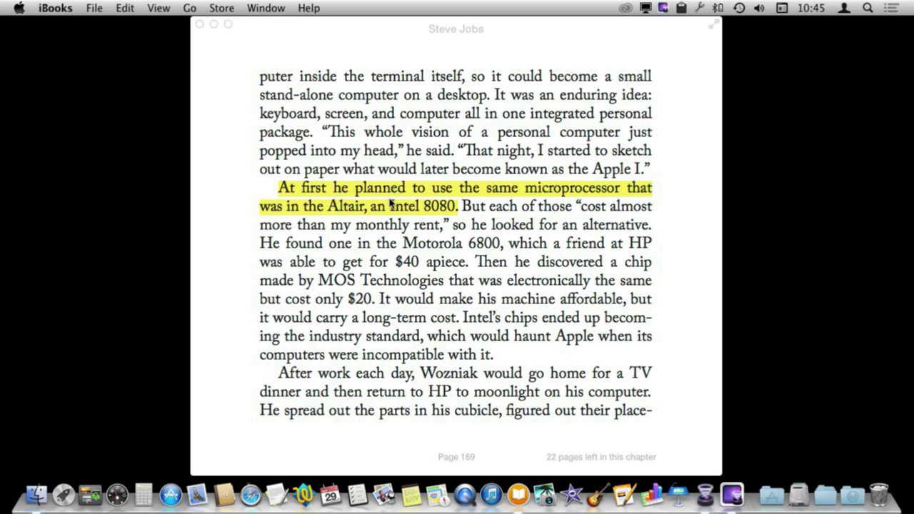
{"action": "left_click", "coordinate": [358, 189]}
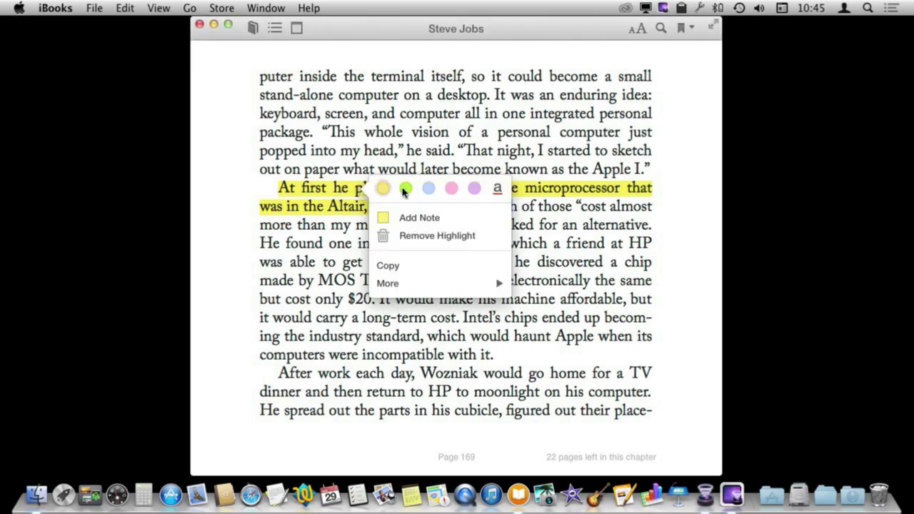
{"action": "left_click", "coordinate": [431, 190]}
{"action": "left_click", "coordinate": [409, 189]}
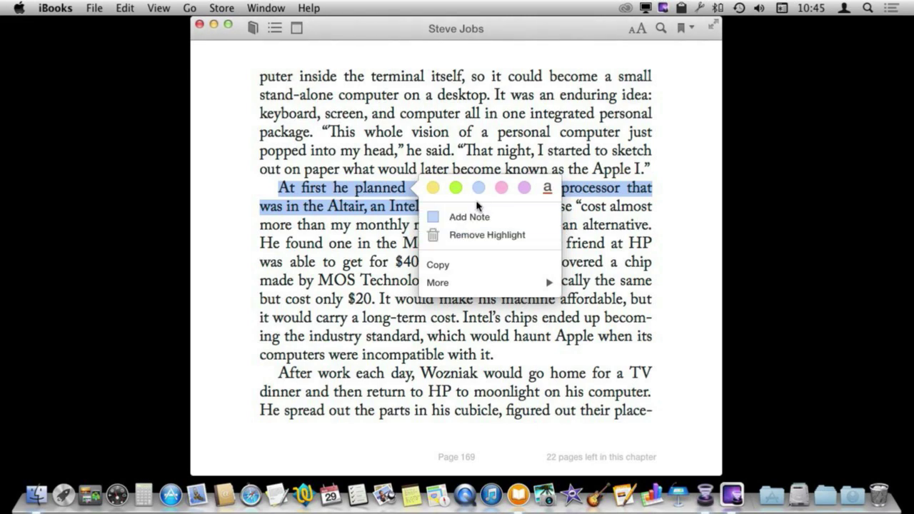
{"action": "left_click", "coordinate": [549, 189]}
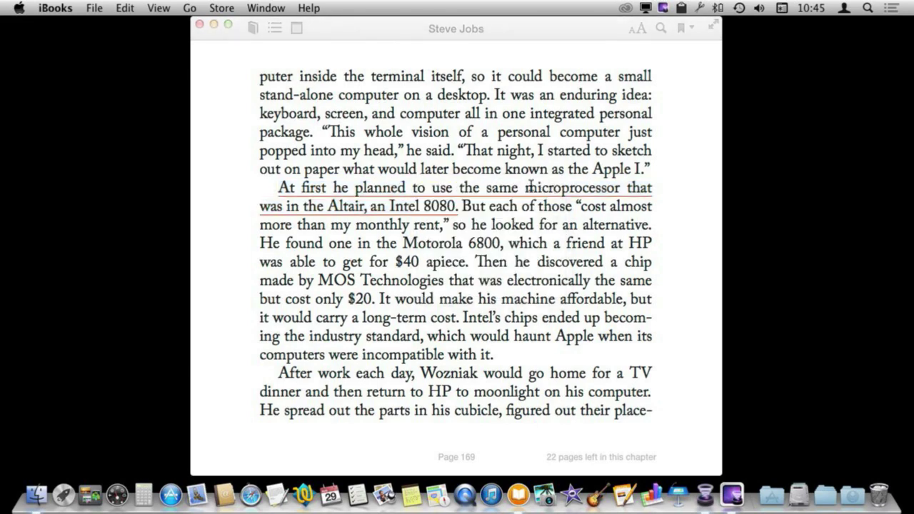
{"action": "left_click", "coordinate": [438, 191]}
{"action": "left_click", "coordinate": [483, 189]}
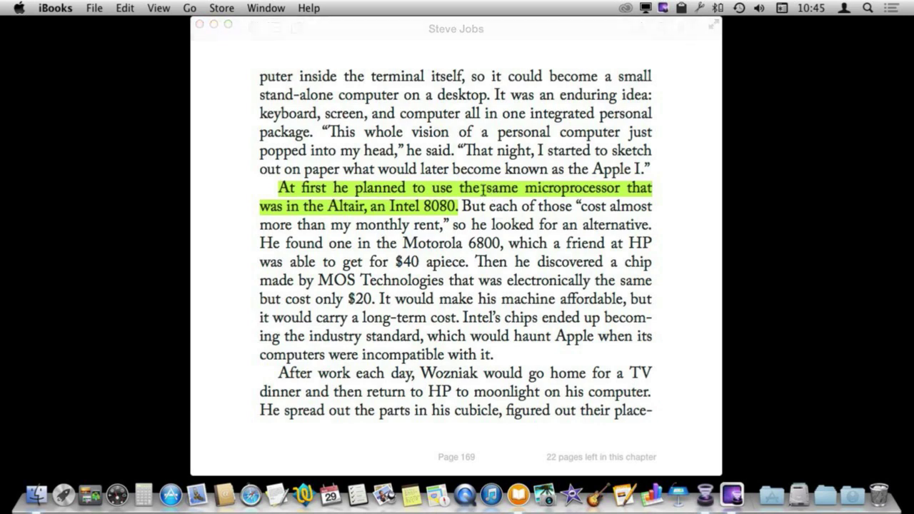
{"action": "left_click", "coordinate": [439, 191]}
{"action": "left_click", "coordinate": [465, 221]}
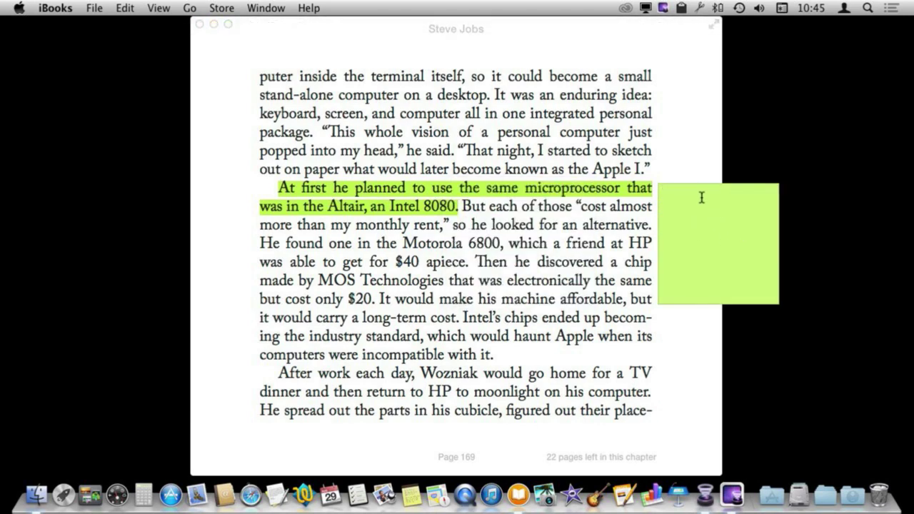
Enter 'This is a note.' as the green highlight's note and close it.
{"action": "type", "text": "This is a note."}
{"action": "left_click", "coordinate": [559, 236]}
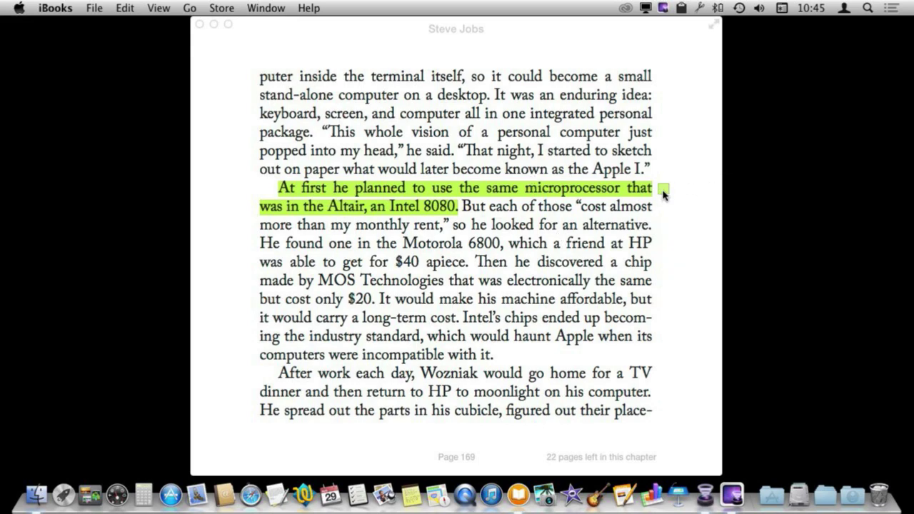
{"action": "left_click", "coordinate": [621, 187]}
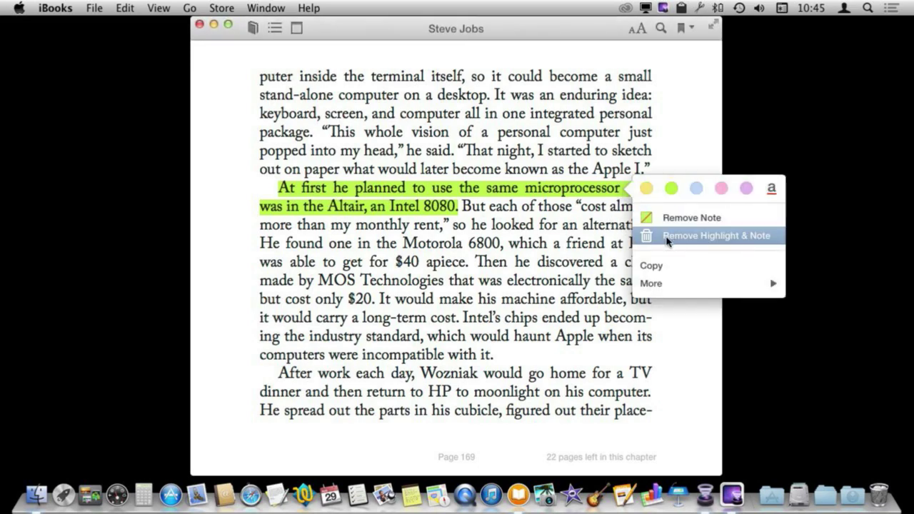
{"action": "left_click", "coordinate": [573, 230]}
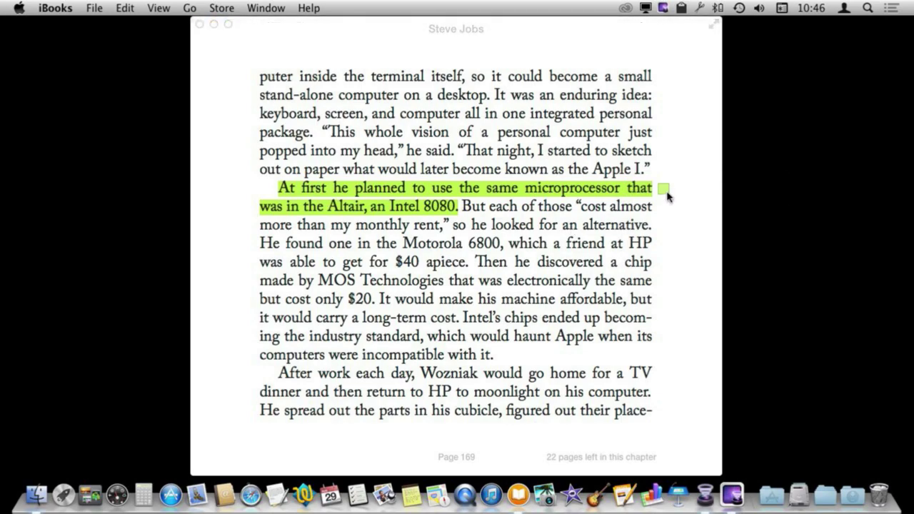
Reopen the note to review it, then page ahead to page 172.
{"action": "left_click", "coordinate": [664, 190]}
{"action": "left_click", "coordinate": [718, 198]}
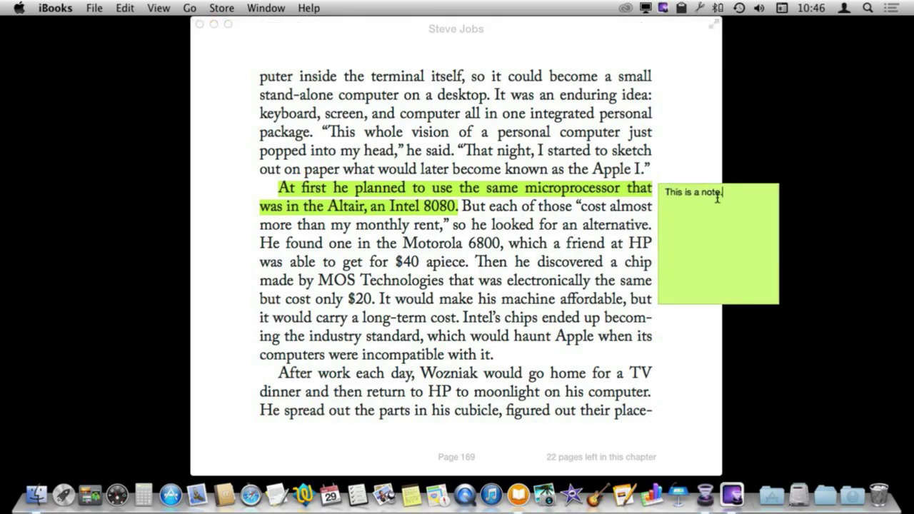
{"action": "left_click", "coordinate": [644, 207]}
{"action": "key", "text": "Right"}
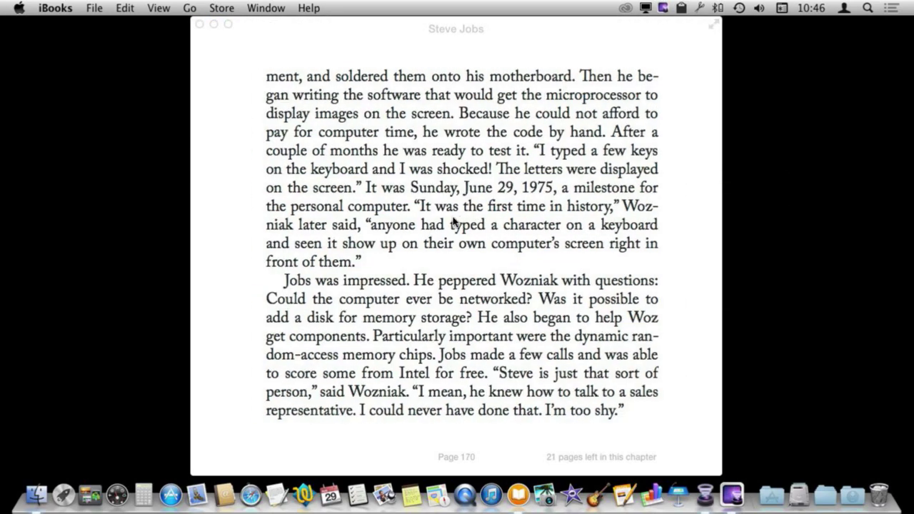
{"action": "key", "text": "Right"}
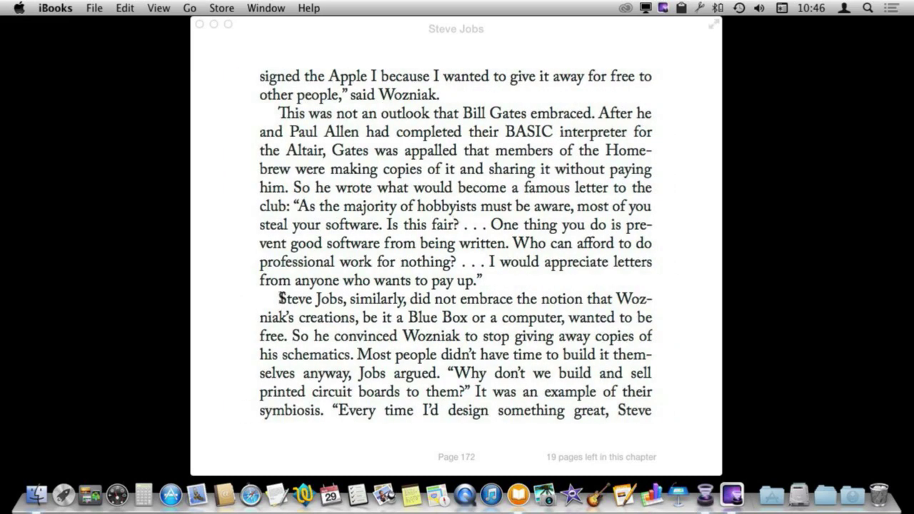
Highlight the page 172 sentence 'Steve Jobs, similarly… free.' in yellow and show the Notes panel.
{"action": "left_click_drag", "start_coordinate": [280, 298], "coordinate": [289, 335]}
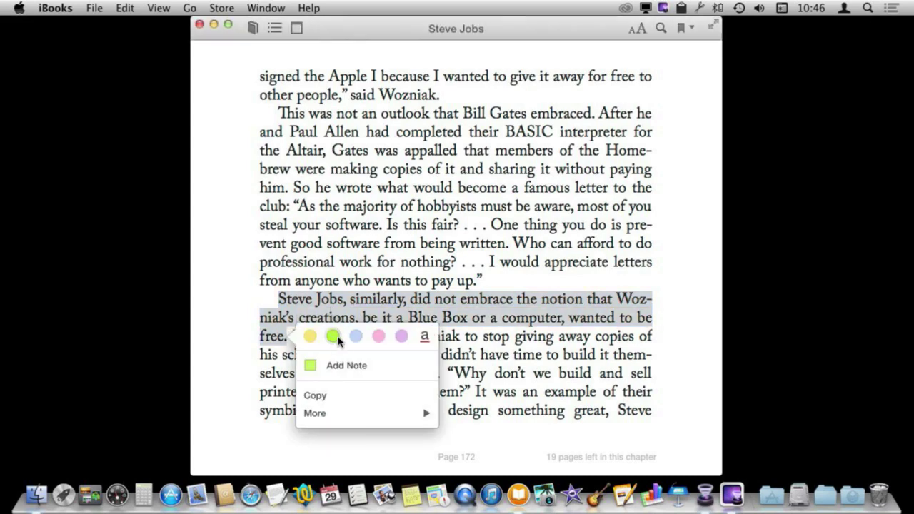
{"action": "left_click", "coordinate": [308, 334]}
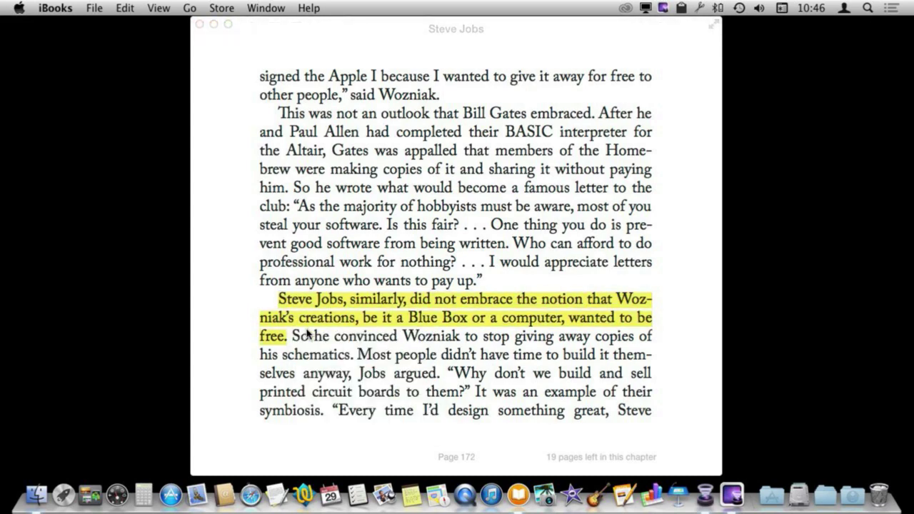
{"action": "mouse_move", "coordinate": [299, 40]}
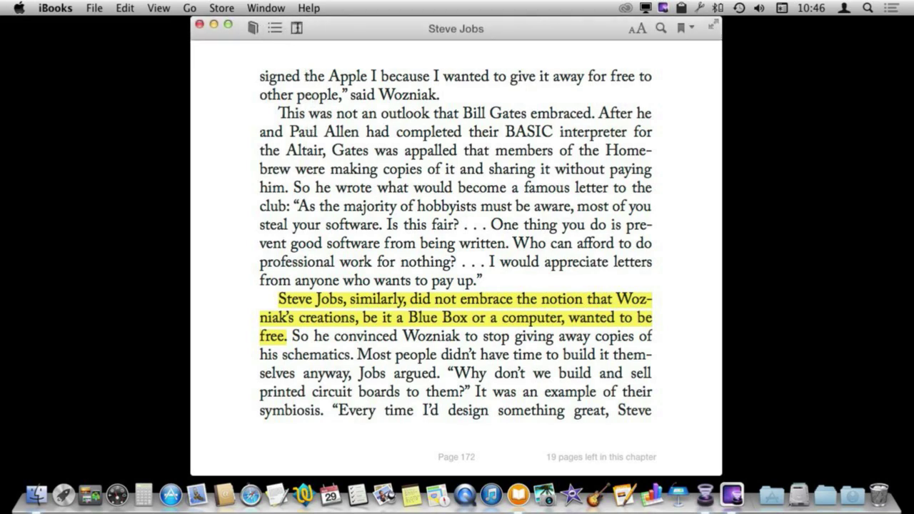
{"action": "left_click", "coordinate": [296, 27]}
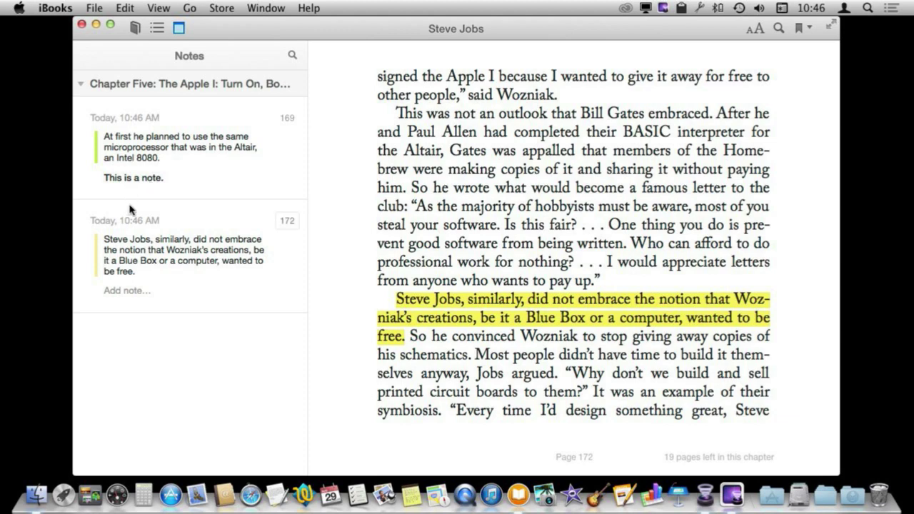
In the Notes sidebar, attach 'Another note.' to the page-172 yellow highlight.
{"action": "left_click", "coordinate": [110, 291]}
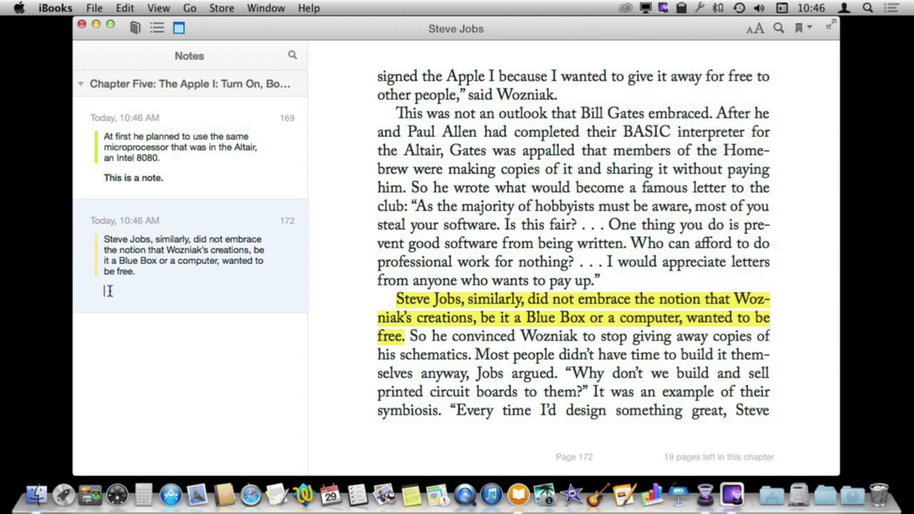
{"action": "type", "text": "Another note."}
{"action": "key", "text": "Return"}
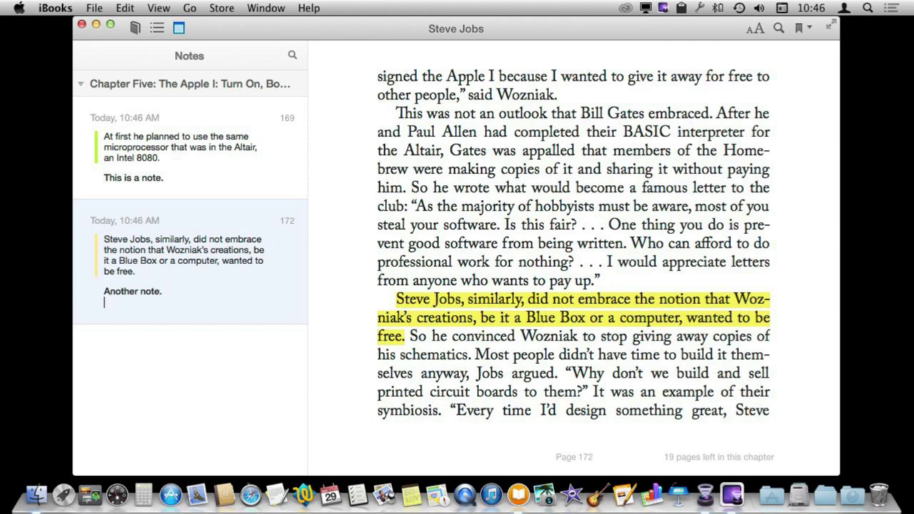
{"action": "key", "text": "BackSpace"}
{"action": "left_click", "coordinate": [227, 251]}
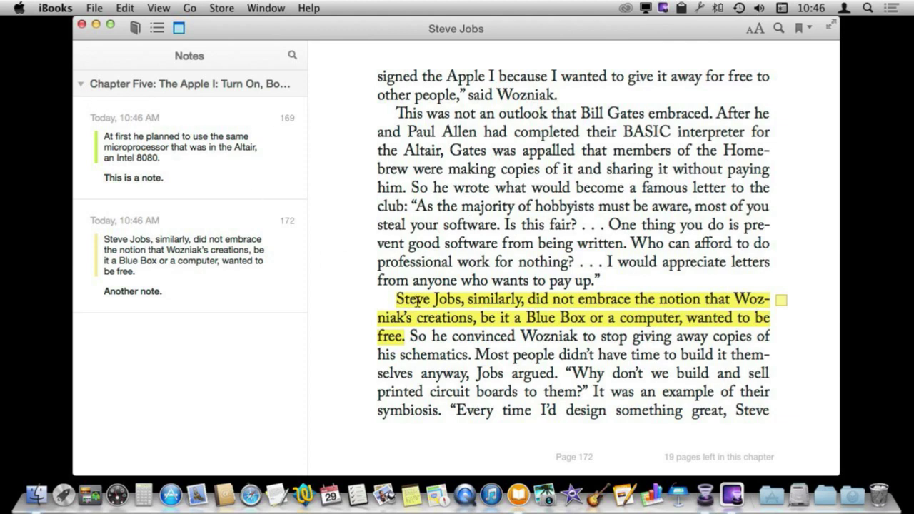
Jump between the page 169 and 172 notes, ending on page 169, then open and close note search.
{"action": "left_click", "coordinate": [82, 85]}
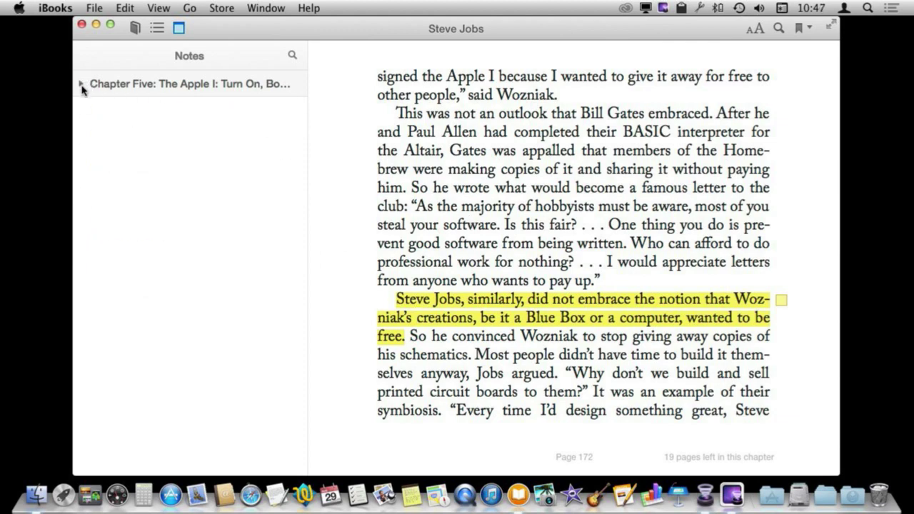
{"action": "left_click", "coordinate": [85, 85]}
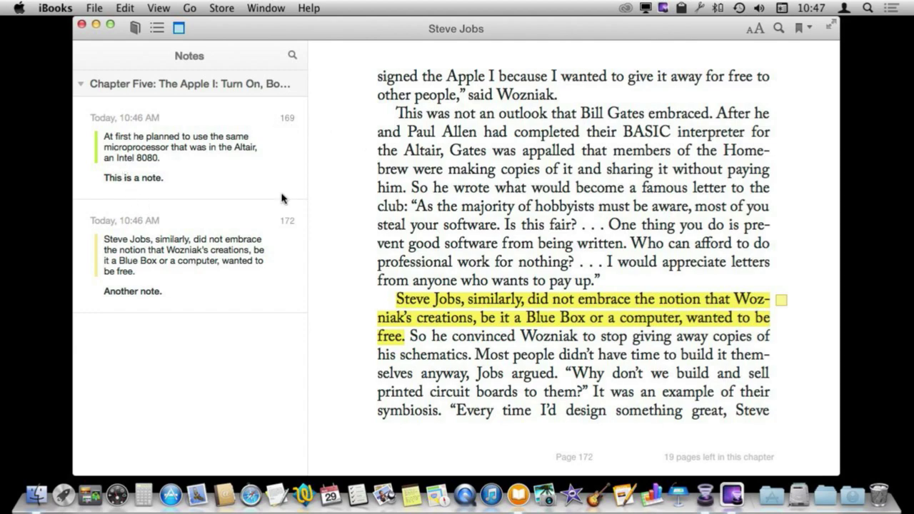
{"action": "left_click", "coordinate": [286, 119]}
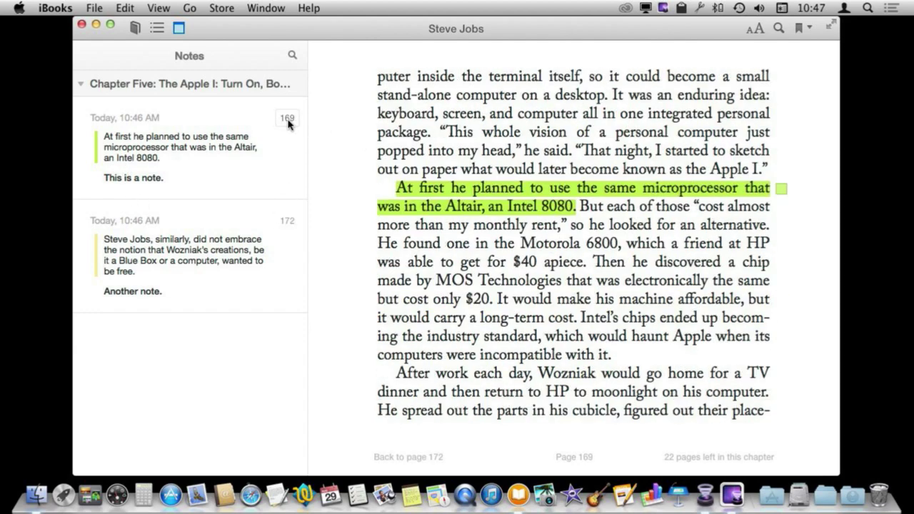
{"action": "left_click", "coordinate": [287, 223]}
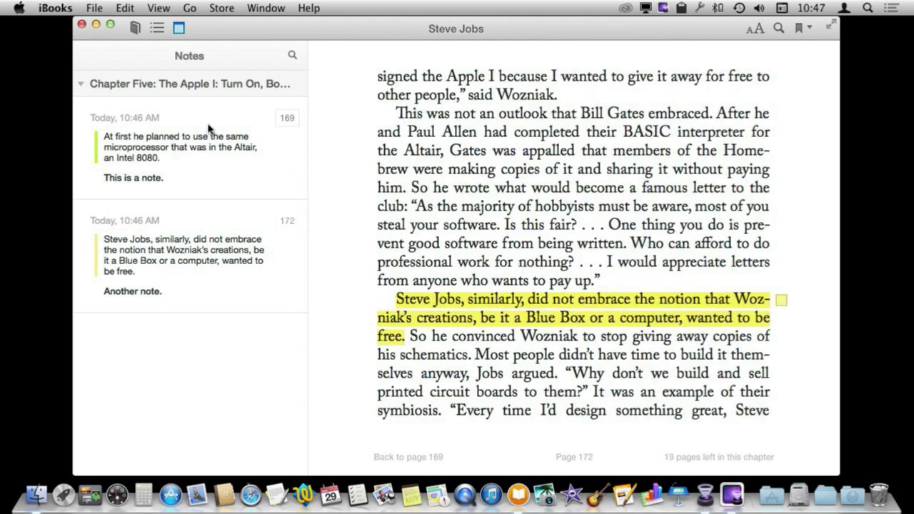
{"action": "left_click", "coordinate": [288, 126]}
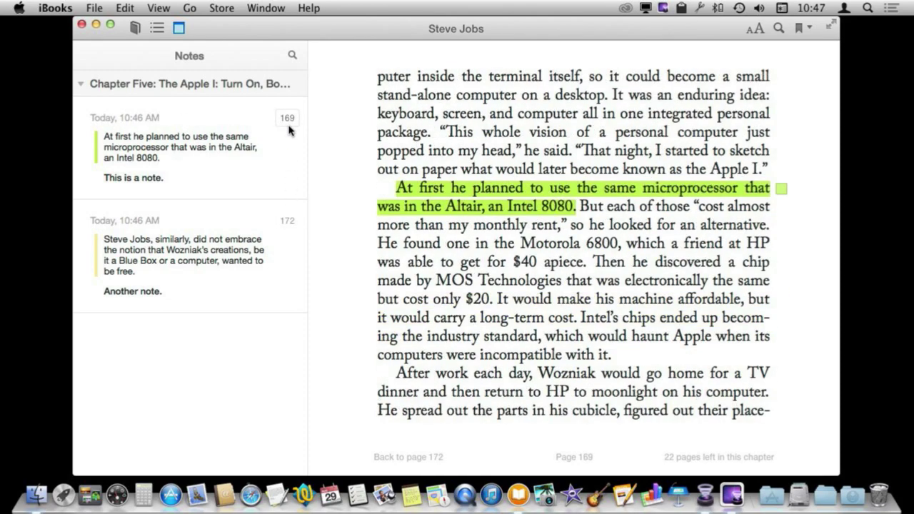
{"action": "left_click", "coordinate": [292, 55]}
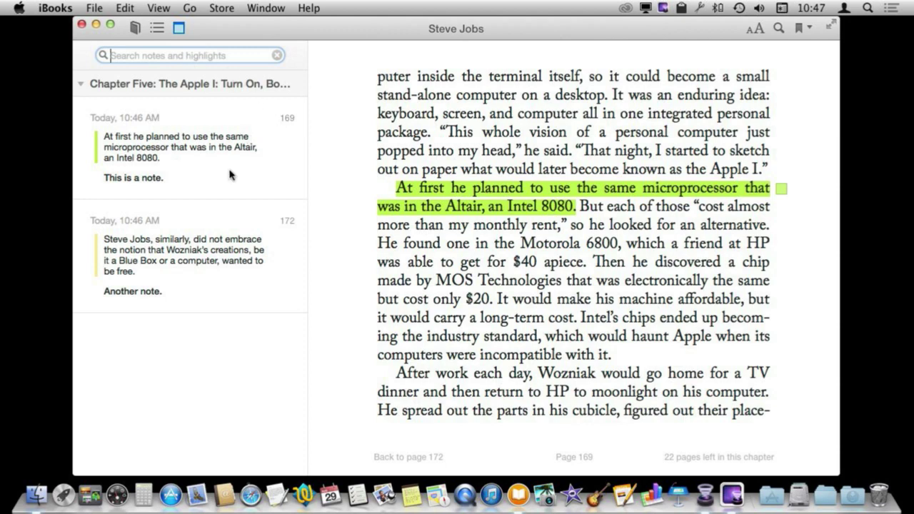
{"action": "left_click", "coordinate": [277, 55]}
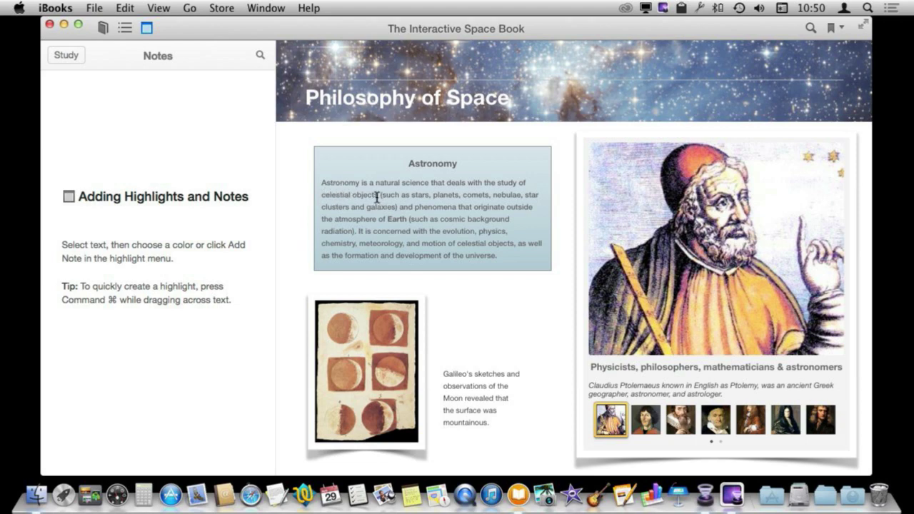
Highlight the Astronomy sentence yellow, add the note 'A note,' and open Study Cards.
{"action": "left_click_drag", "start_coordinate": [378, 196], "coordinate": [324, 186]}
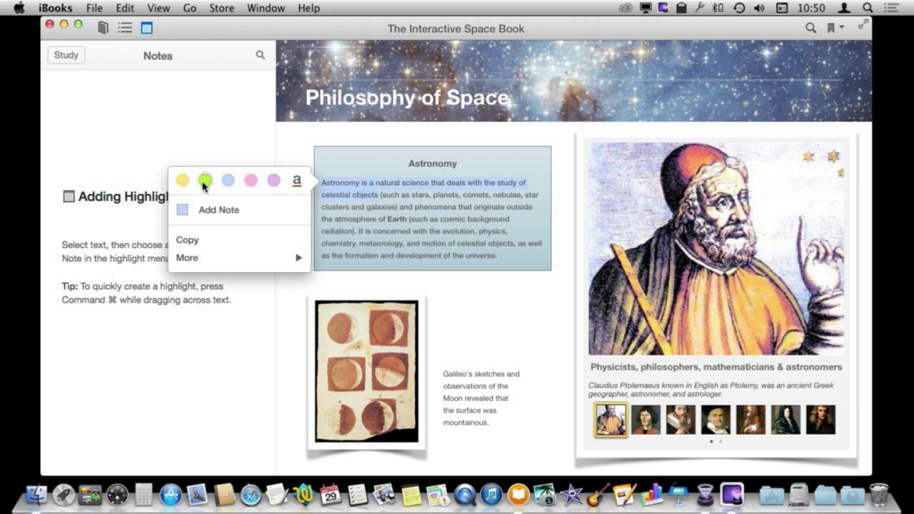
{"action": "left_click", "coordinate": [182, 182]}
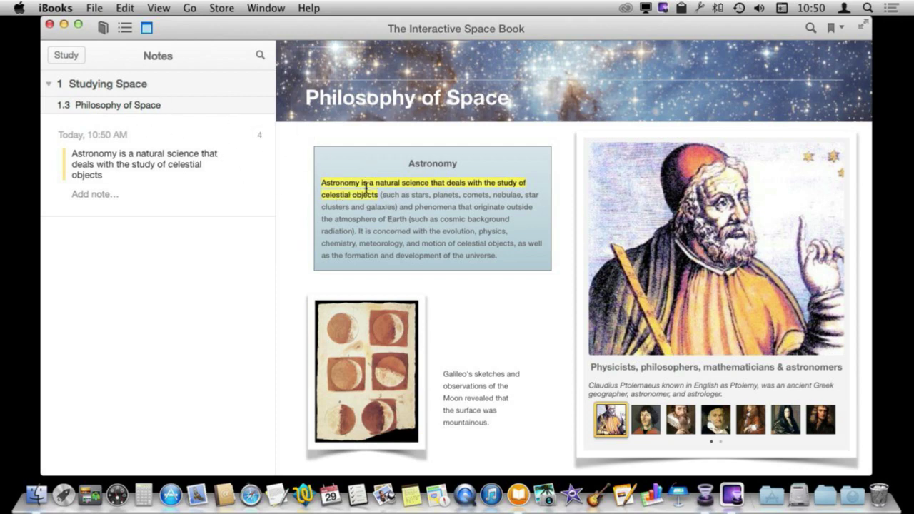
{"action": "left_click", "coordinate": [100, 195]}
{"action": "type", "text": "A note,"}
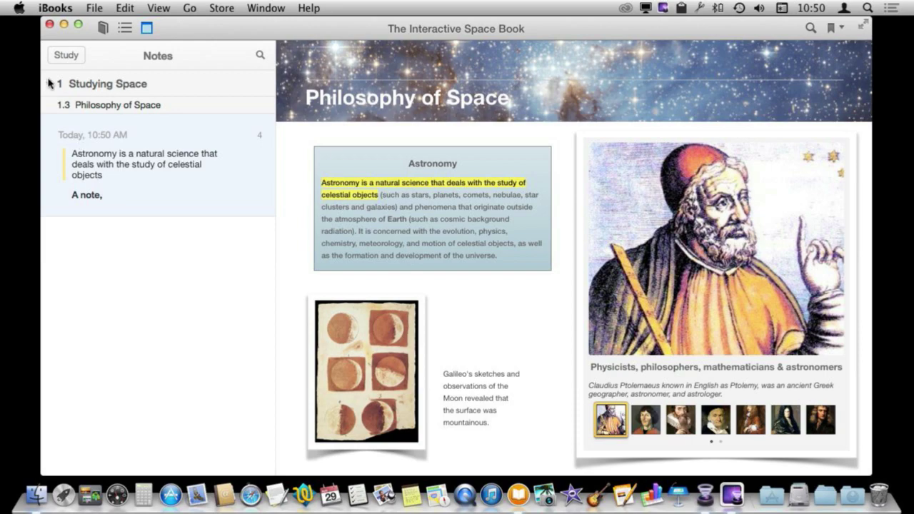
{"action": "left_click", "coordinate": [68, 59]}
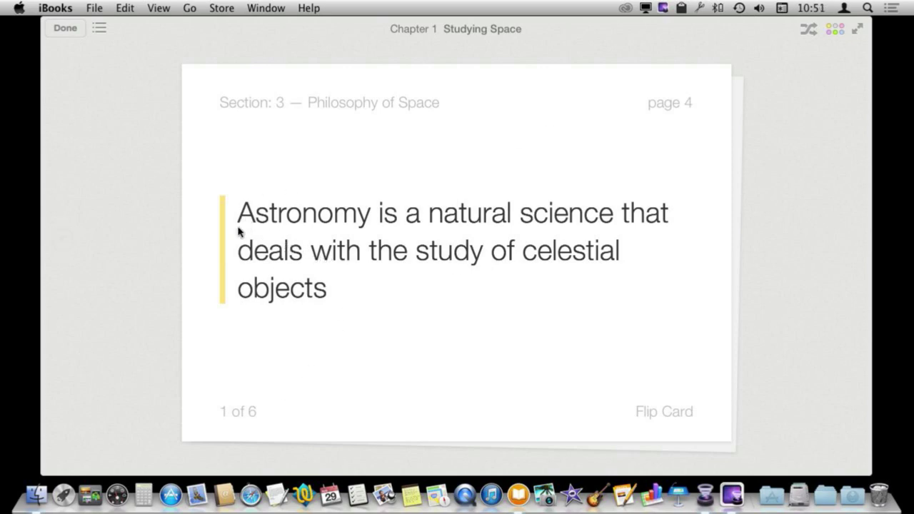
Flip the first study card to its note and back, advance to the next card, then exit.
{"action": "left_click", "coordinate": [676, 412]}
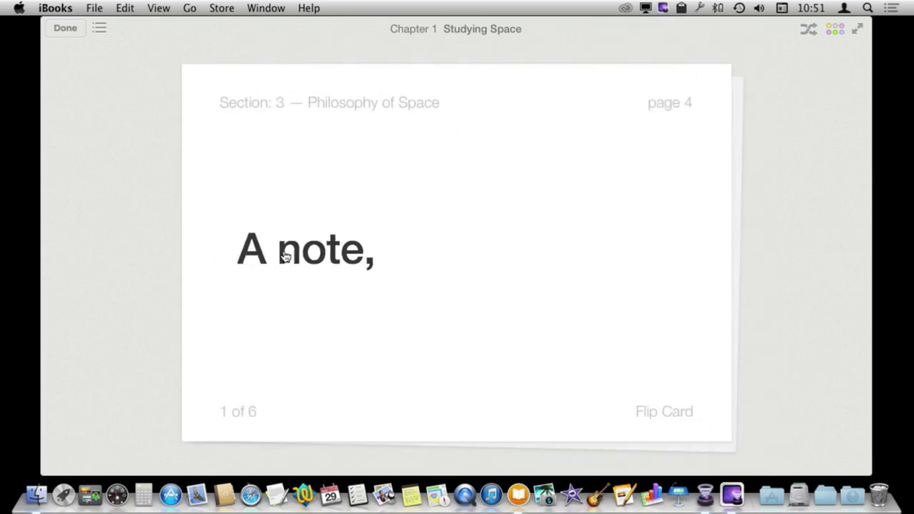
{"action": "left_click", "coordinate": [655, 413]}
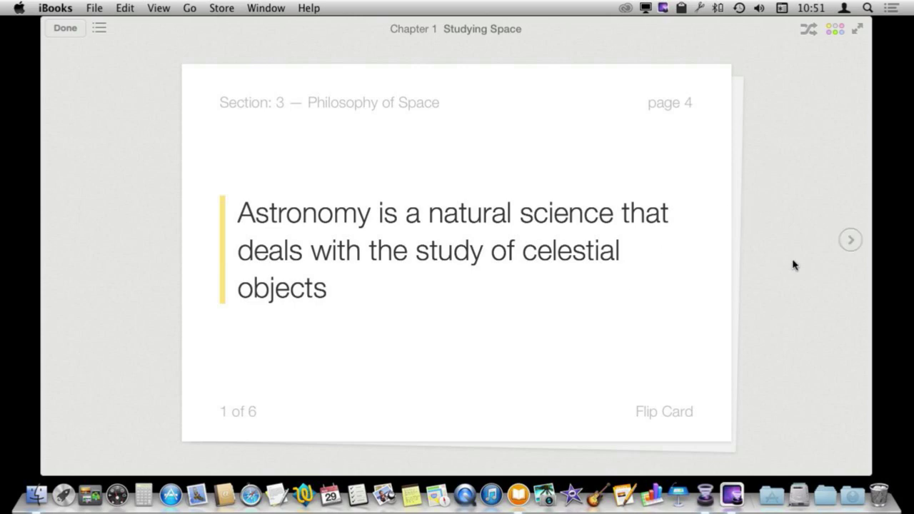
{"action": "left_click", "coordinate": [850, 241]}
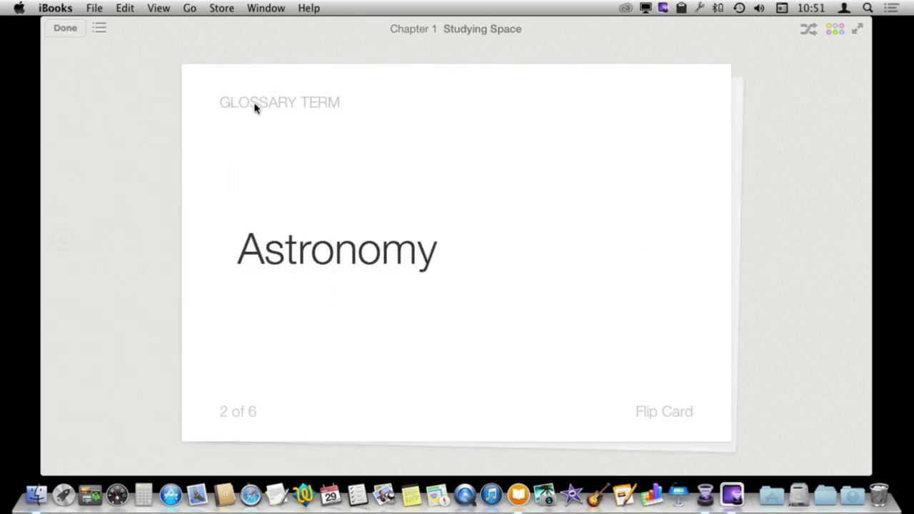
{"action": "left_click", "coordinate": [69, 29]}
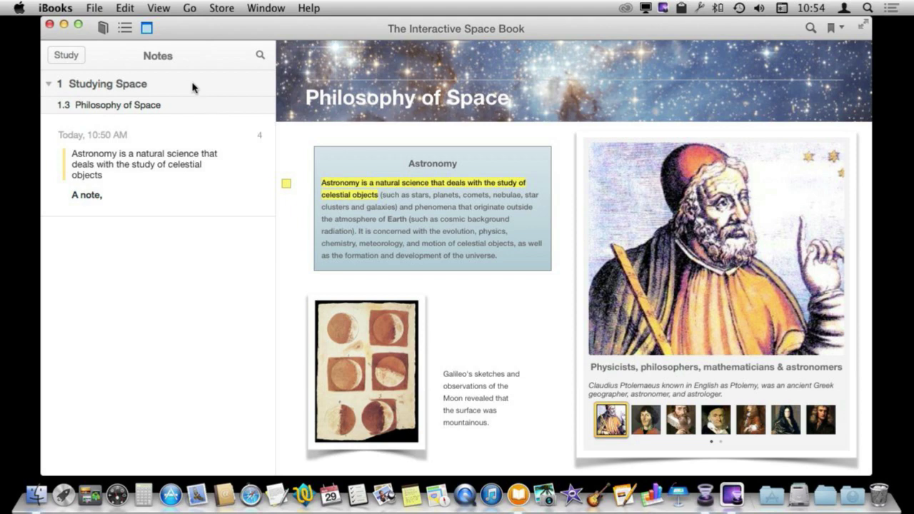
Show notes in margins, edit the 'A note,' margin note, and highlight the 'universe.' sentence purple.
{"action": "left_click", "coordinate": [158, 8]}
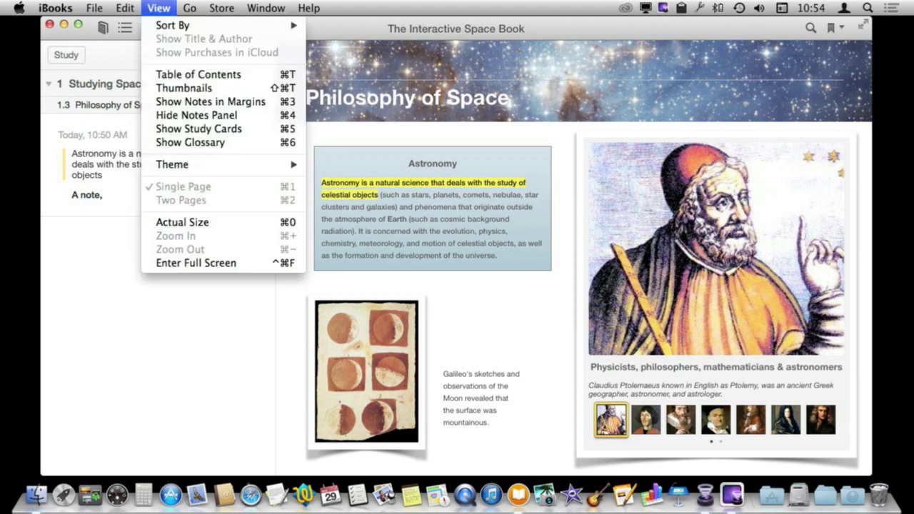
{"action": "left_click", "coordinate": [184, 101]}
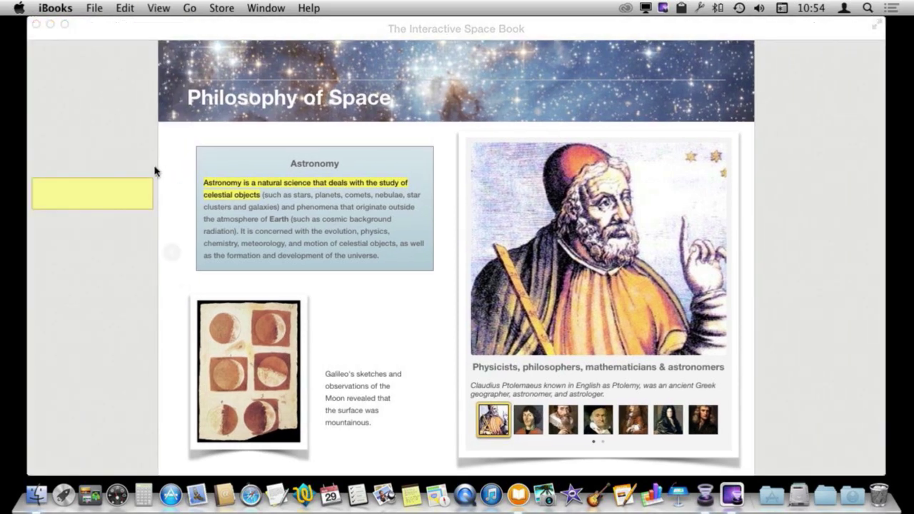
{"action": "left_click", "coordinate": [67, 201]}
{"action": "type", "text": "A note,"}
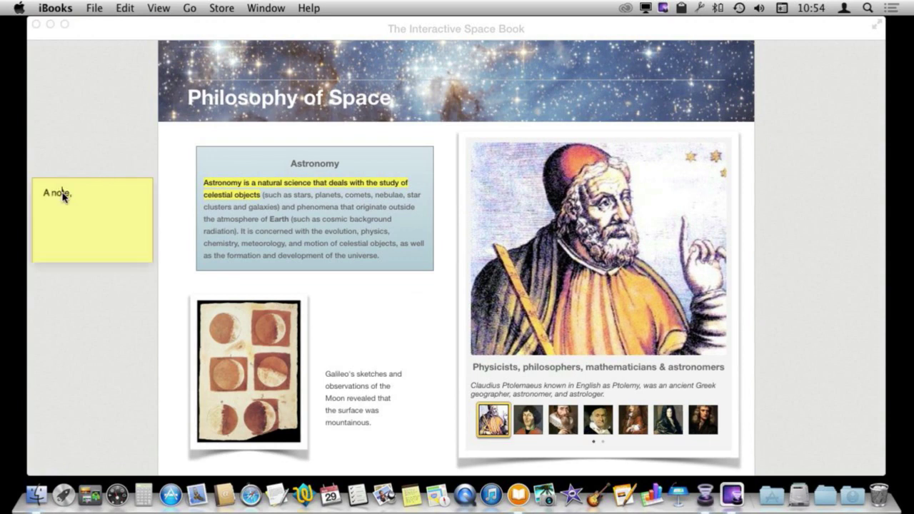
{"action": "key", "text": "Left"}
{"action": "key", "text": "Left"}
{"action": "key", "text": "Left"}
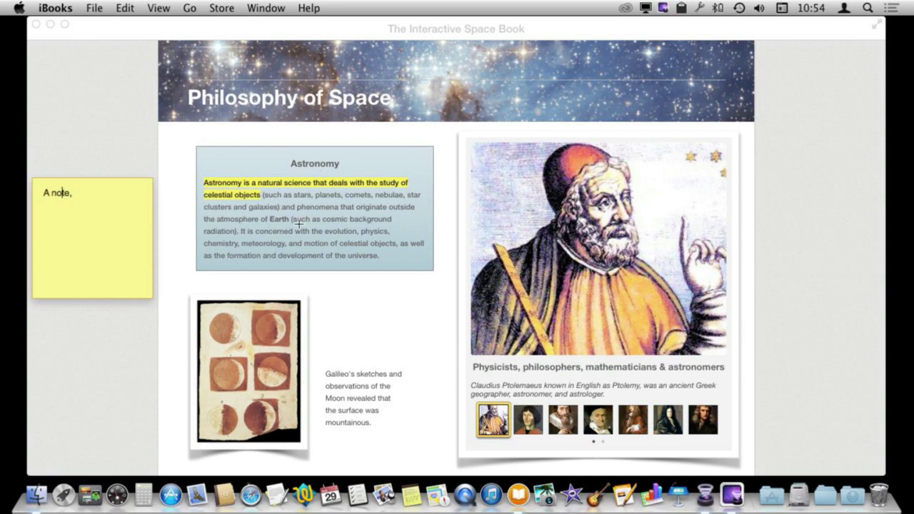
{"action": "left_click_drag", "start_coordinate": [241, 231], "coordinate": [388, 257]}
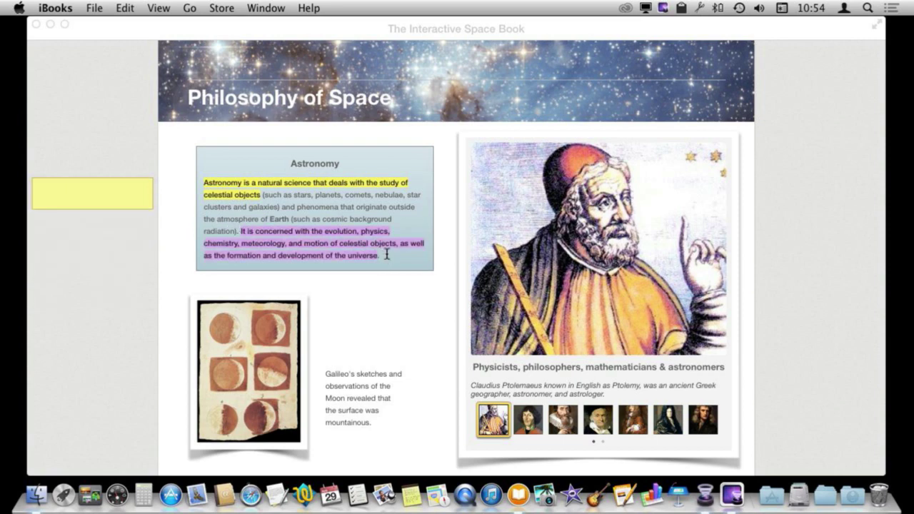
{"action": "left_click", "coordinate": [273, 245]}
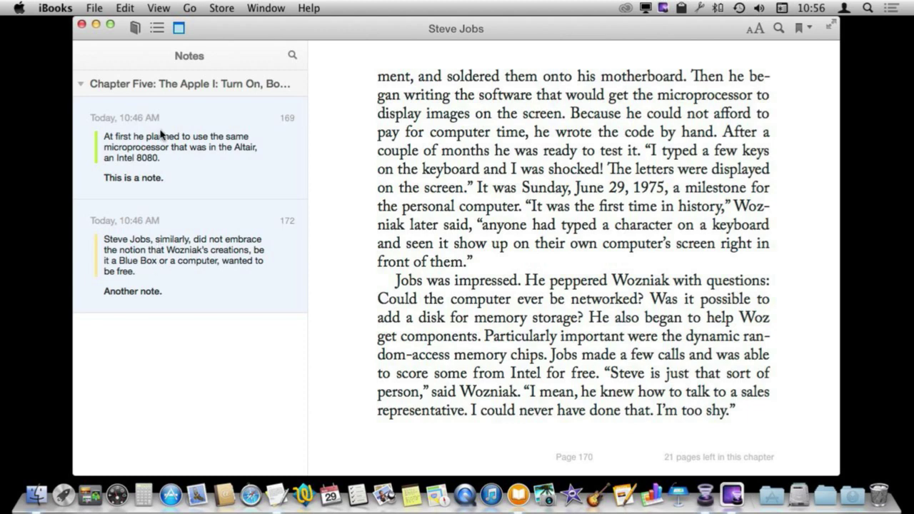
Select the 'This is a note.' and 'Another note.' notes, copy them, and launch TextEdit.
{"action": "left_click", "coordinate": [160, 351]}
{"action": "left_click", "coordinate": [169, 267]}
{"action": "left_click", "coordinate": [174, 191]}
{"action": "left_click", "coordinate": [195, 253], "text": "super"}
{"action": "left_click", "coordinate": [125, 7]}
{"action": "left_click", "coordinate": [137, 75]}
{"action": "left_click", "coordinate": [276, 494]}
Paste both Steve Jobs notes, with dates, quoted passages and iBooks Store link, into the untitled document.
{"action": "key", "text": "super+v"}
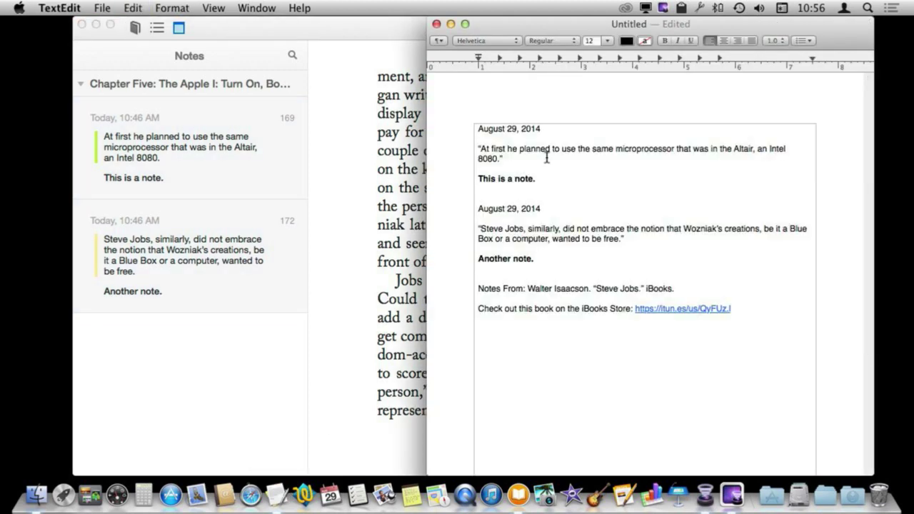